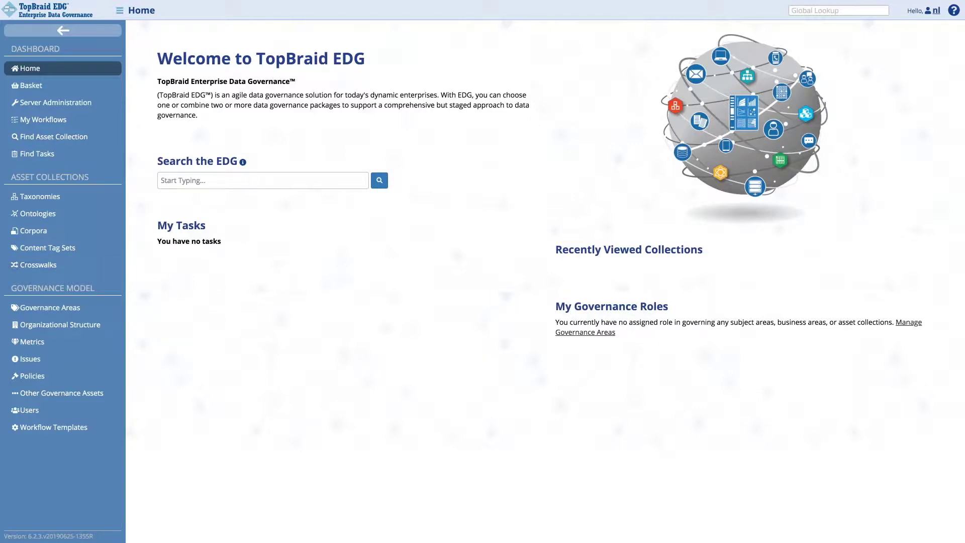
Step: Begin creating a new corpus in Corpora and choose CMIS as its data source
click(40, 233)
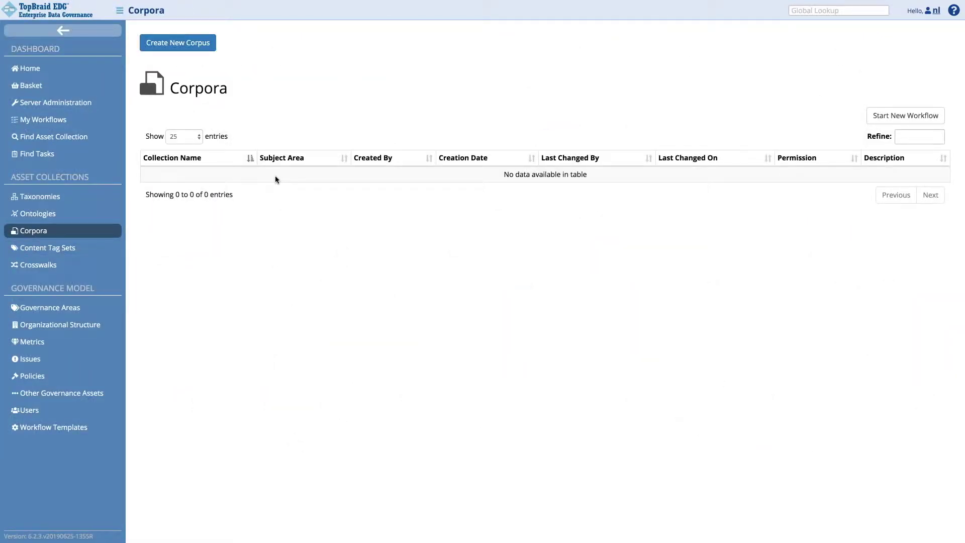
click(177, 43)
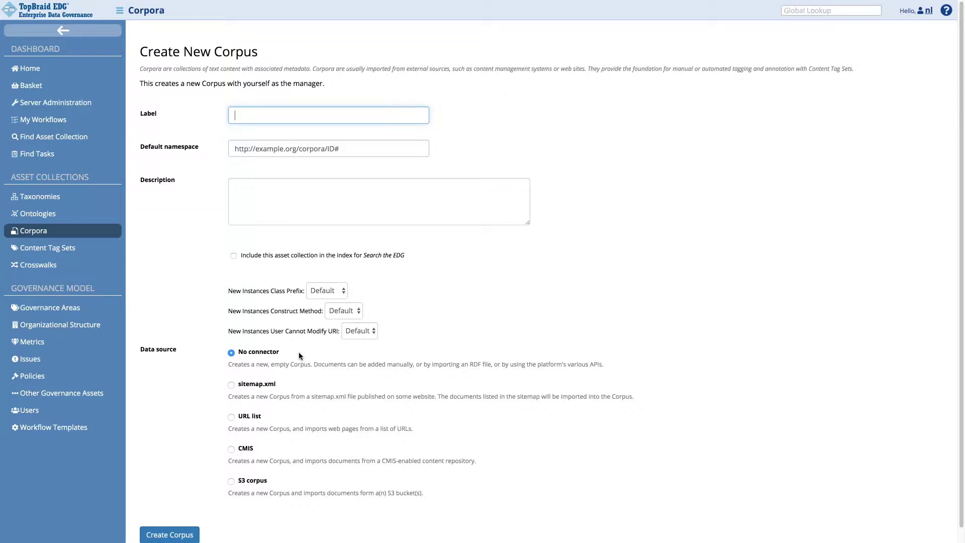
click(216, 371)
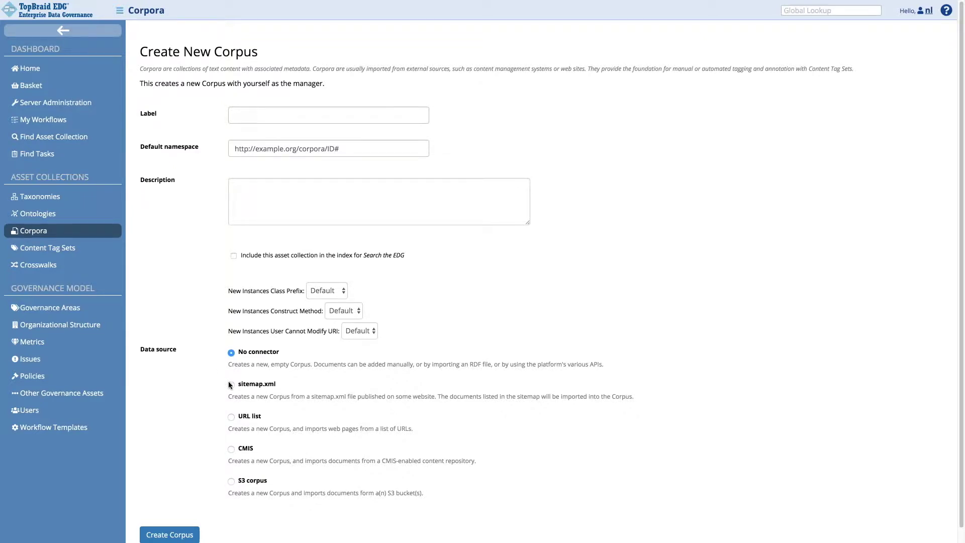
click(230, 384)
click(231, 416)
scroll(216, 407, down, 1)
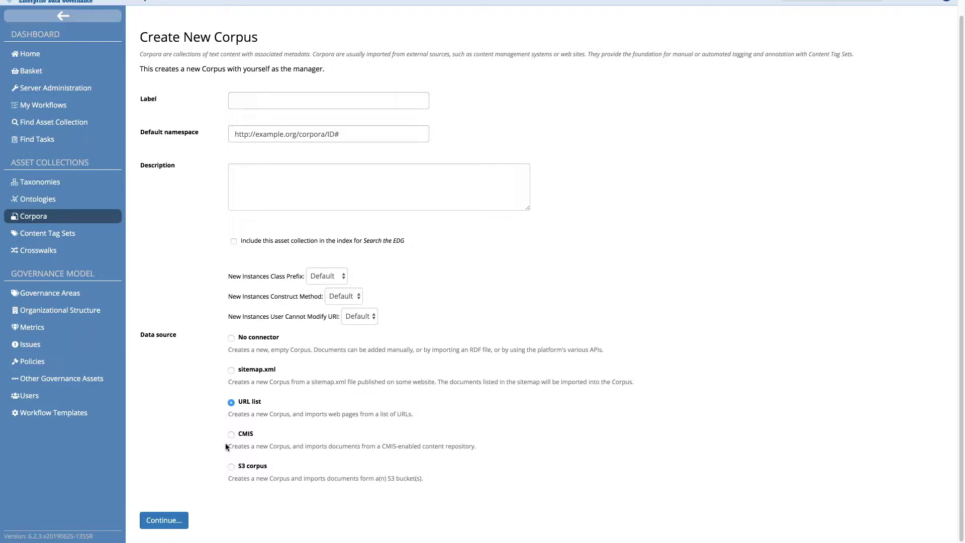
click(231, 435)
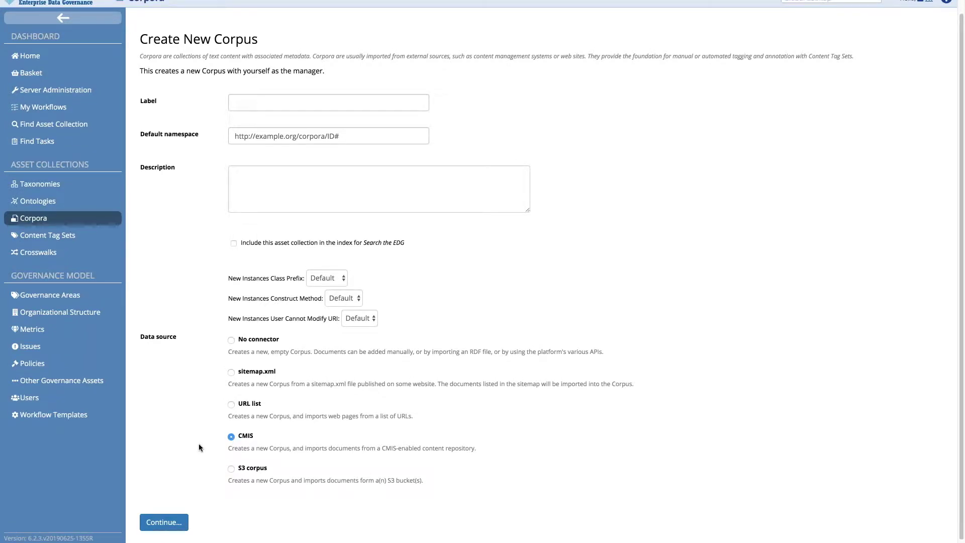
Step: Label the corpus "FRB Corpus (CMIS)" and continue to the CMIS connection settings
click(236, 102)
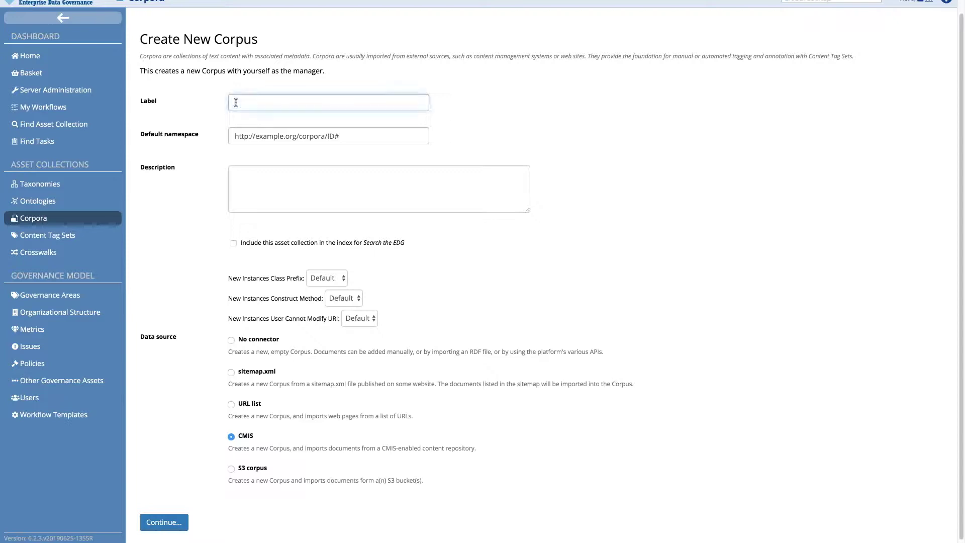
text(FRB Corpus (CMIS))
click(232, 436)
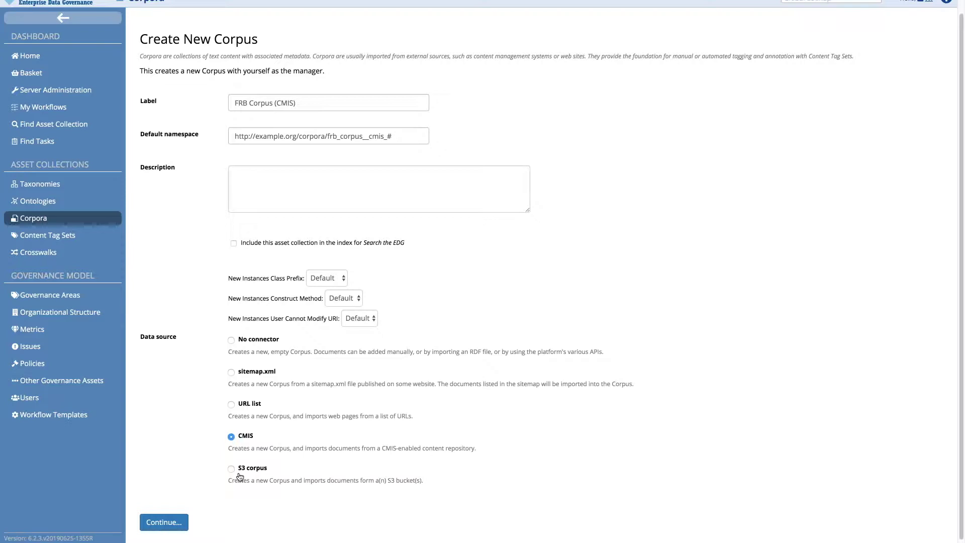
click(177, 525)
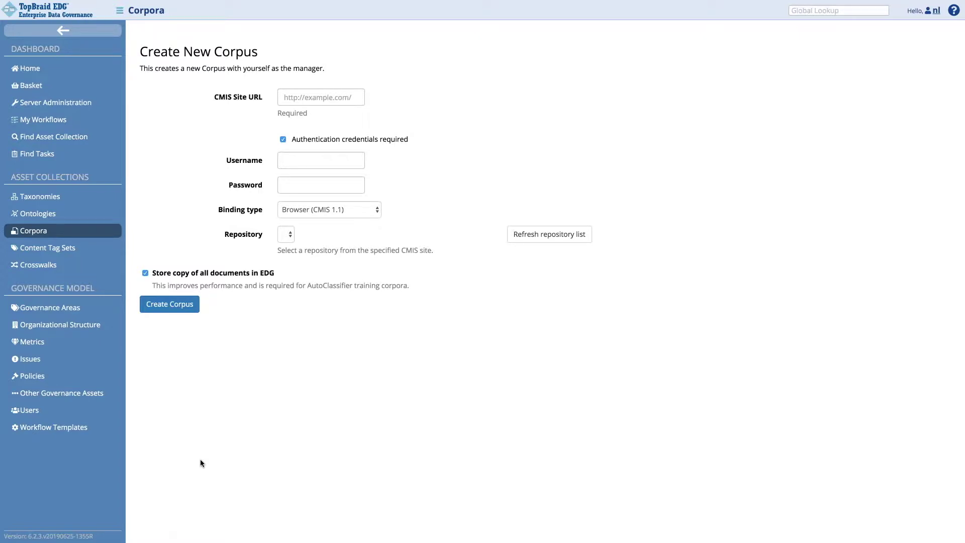
Step: Set the CMIS site URL to the localhost:8080 OpenCMIS fileshare browser endpoint
key(Tab)
click(301, 97)
key(ctrl+v)
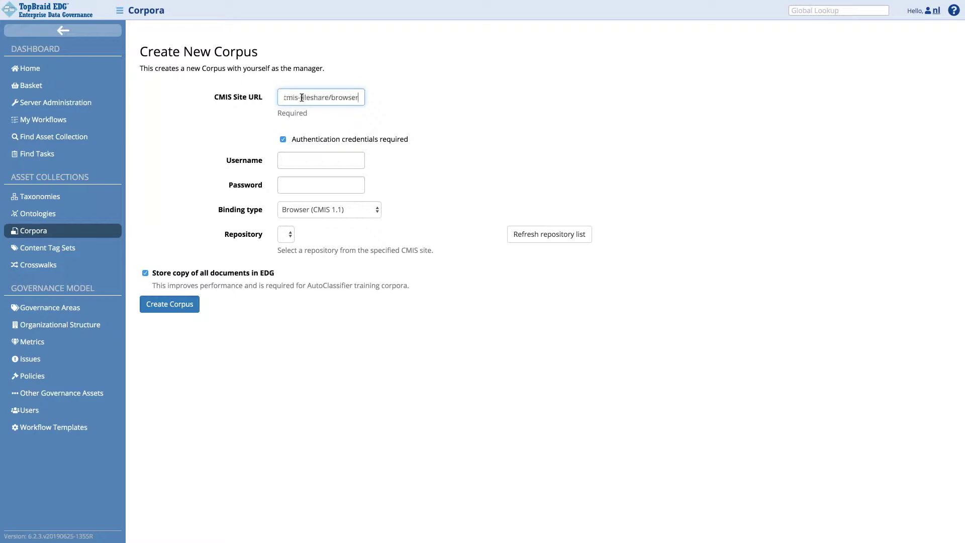
click(453, 161)
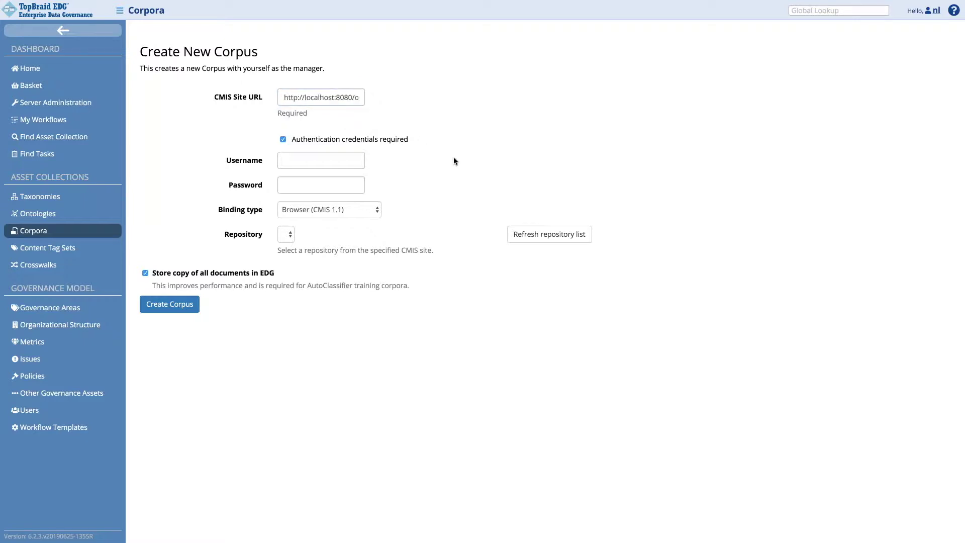
Step: Enter the CMIS account username and password, with Browser (CMIS 1.1) as the binding type
click(305, 162)
click(312, 183)
click(369, 213)
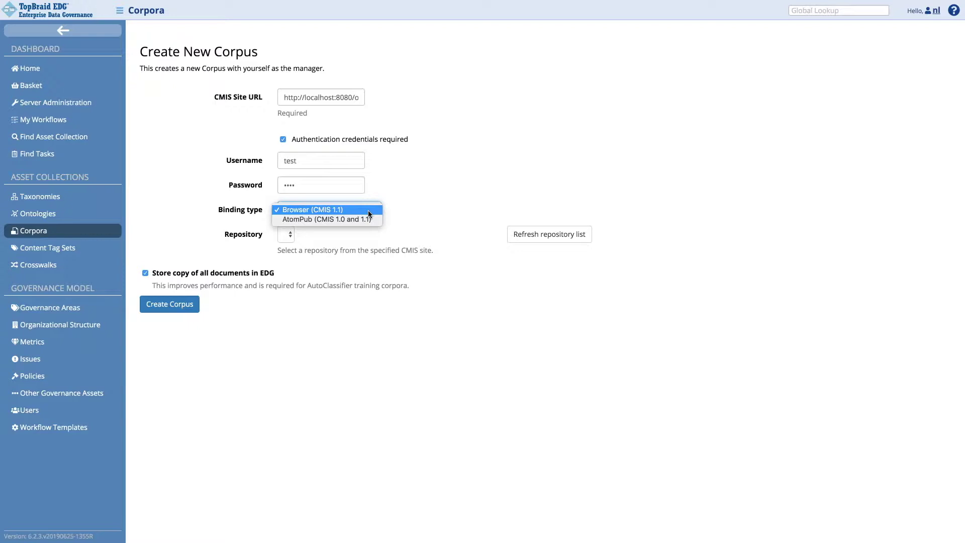
click(368, 210)
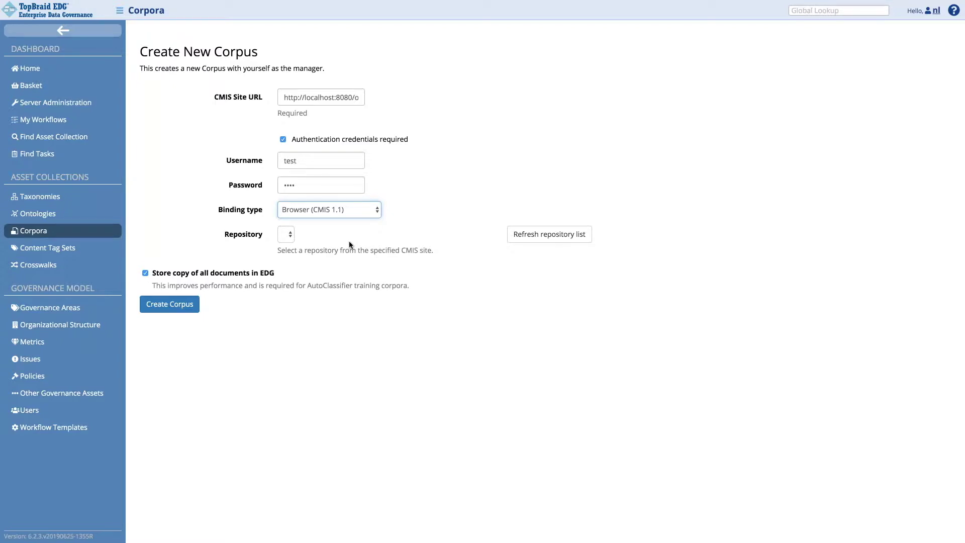
Step: Load the repository list, select frb_papers, and create the corpus with copies of all documents stored in EDG
click(535, 239)
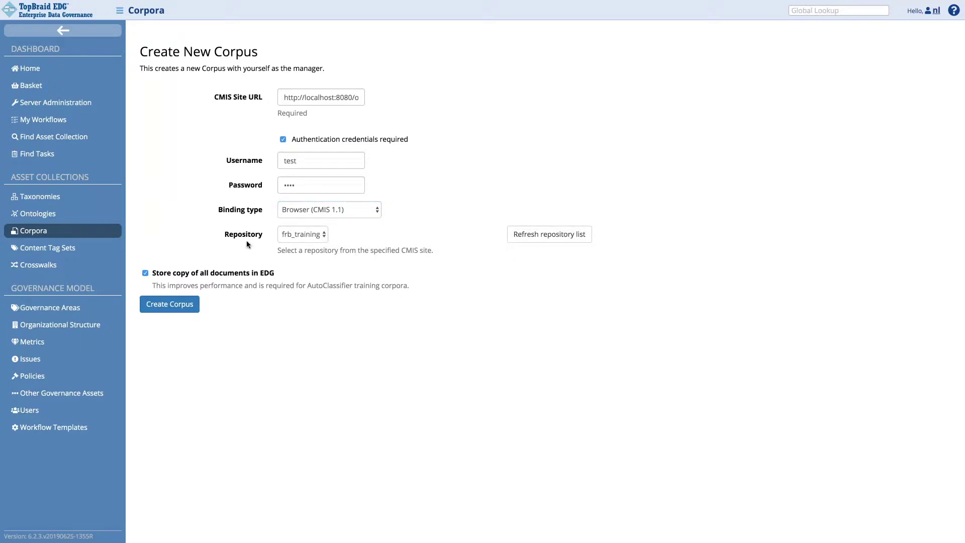
click(316, 235)
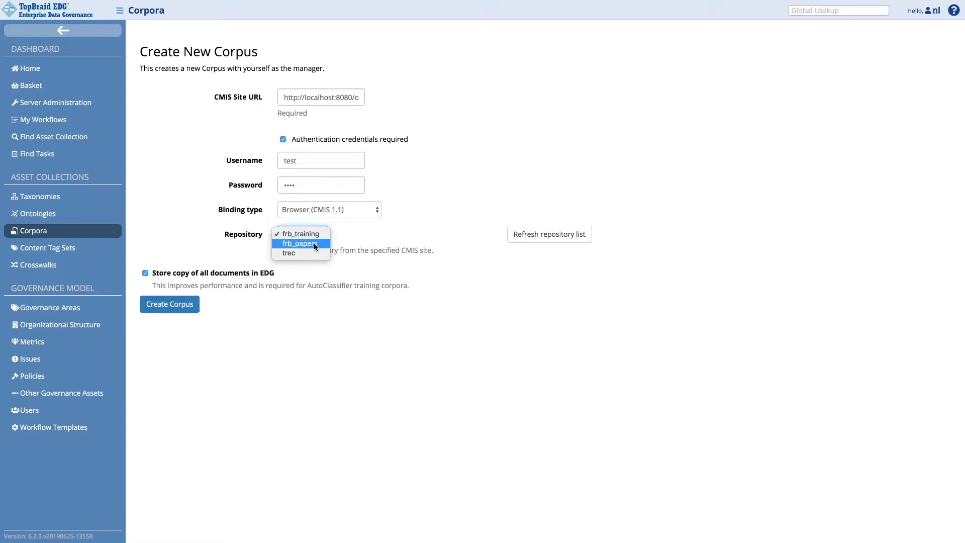
click(314, 244)
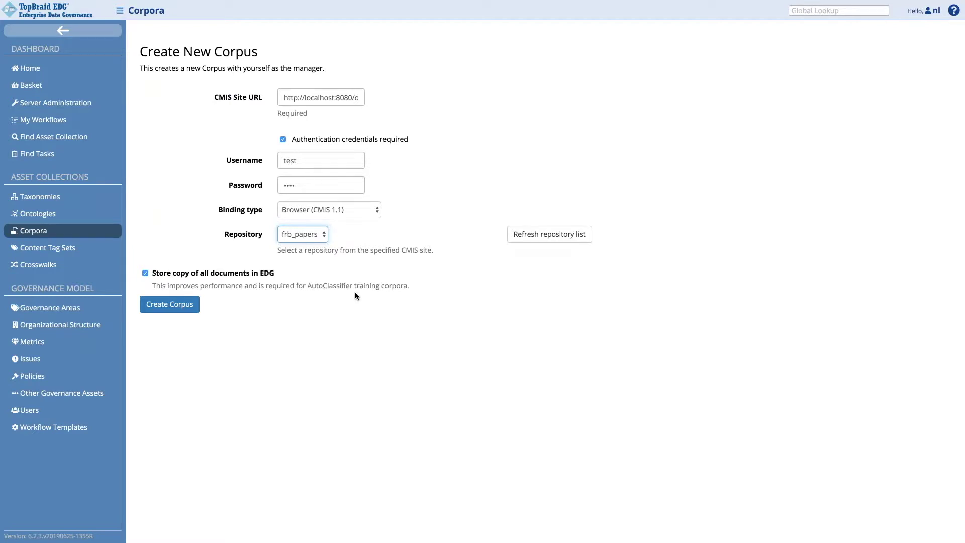
click(145, 272)
click(181, 304)
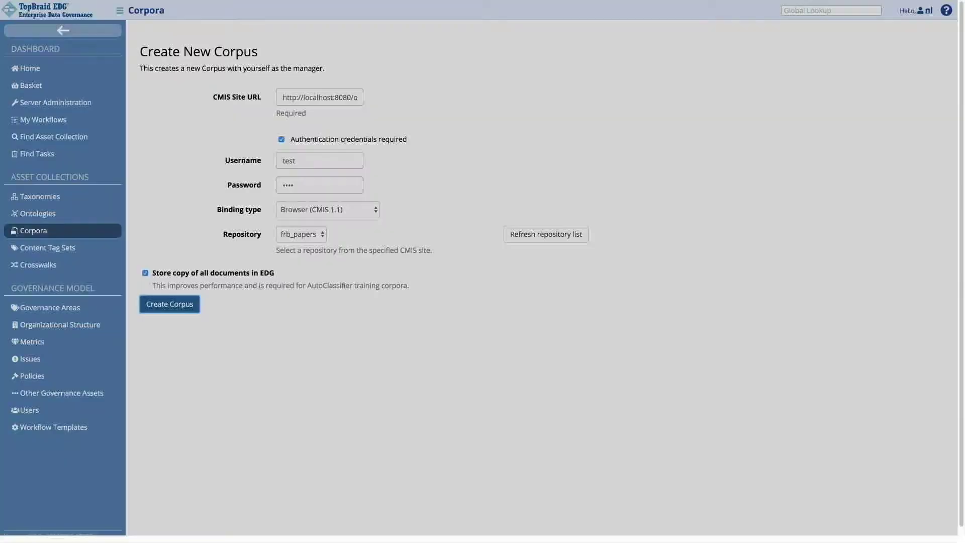
key(Return)
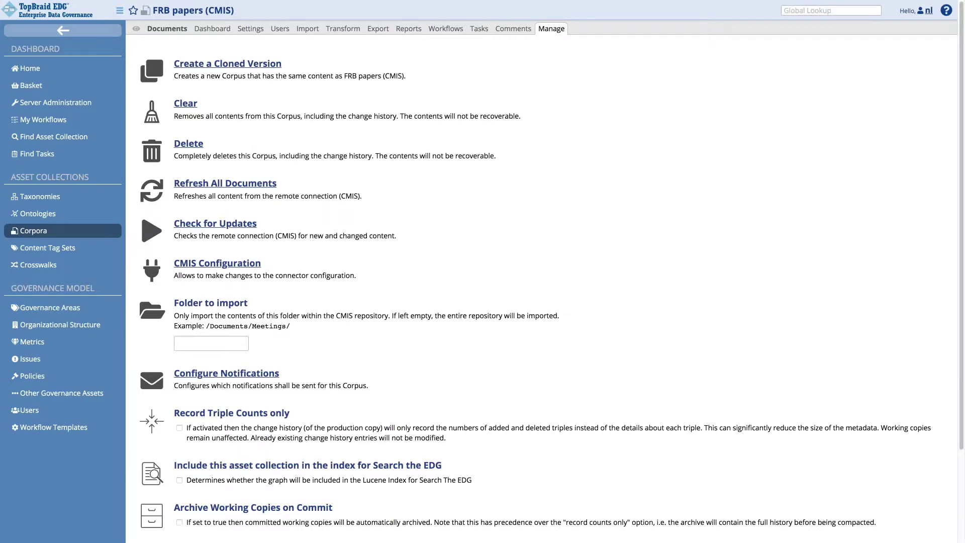
Step: Refresh all documents of the FRB papers (CMIS) corpus from the remote connection and show its document list
click(196, 188)
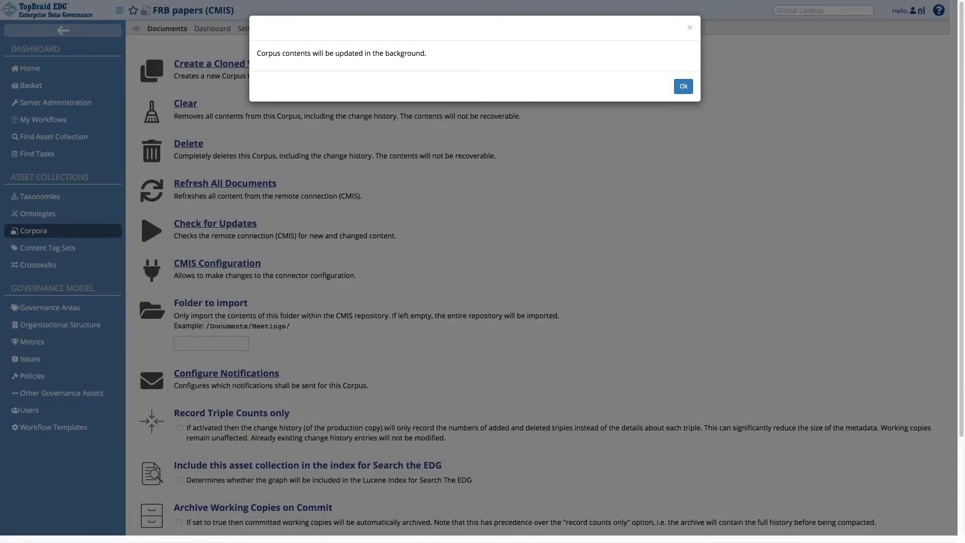
click(683, 86)
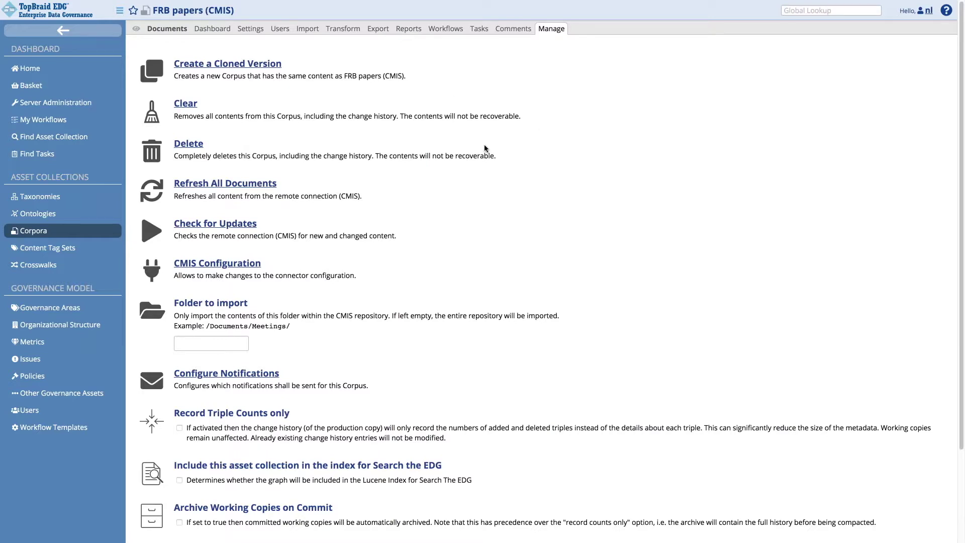
click(174, 31)
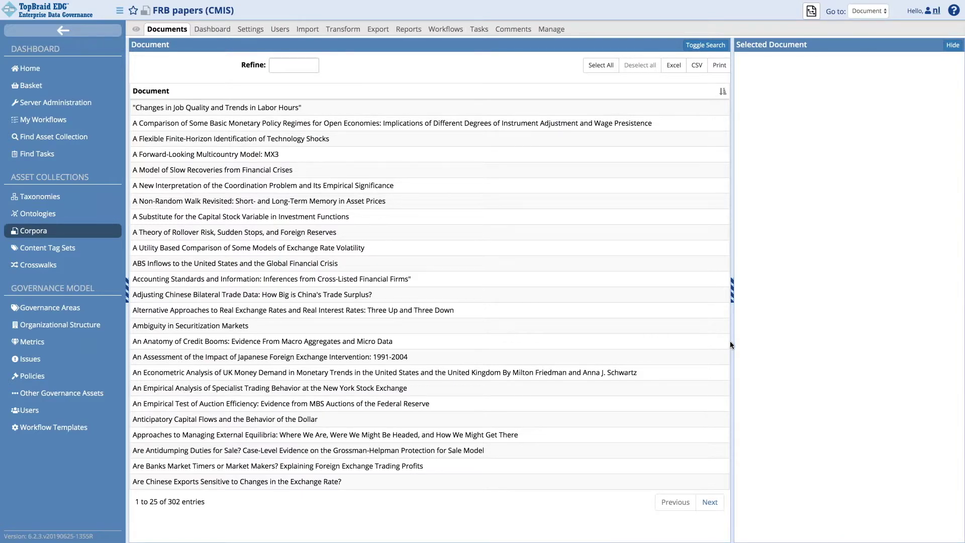
Step: View "Changes in Job Quality and Trends in Labor Hours" in a widened detail pane, and find a sovereign debt paper by filtering for "banks"
drag(730, 341, 488, 341)
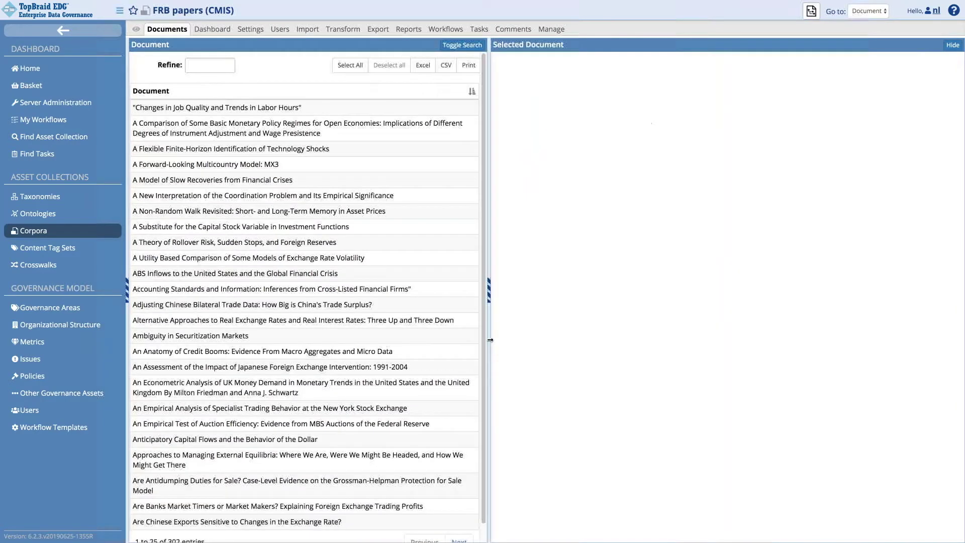
click(199, 109)
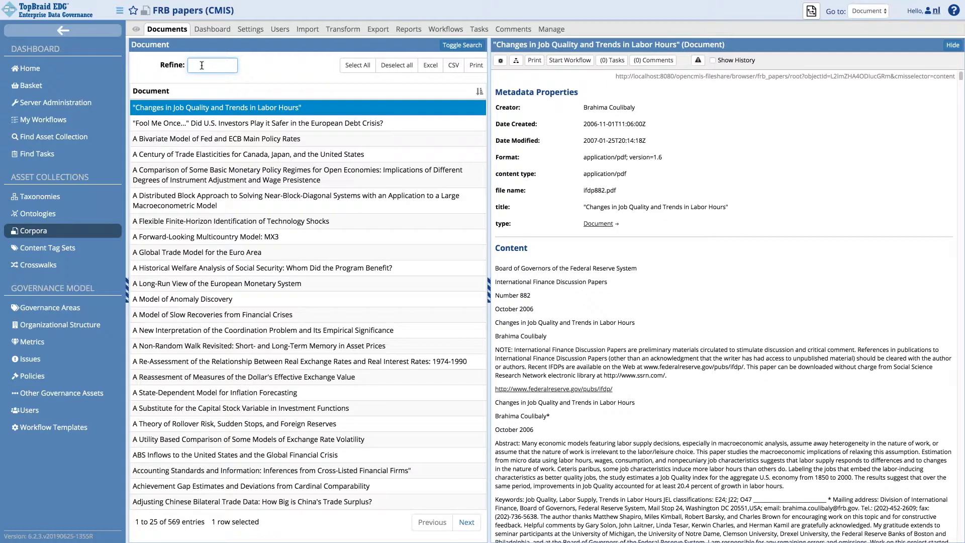
text(banks)
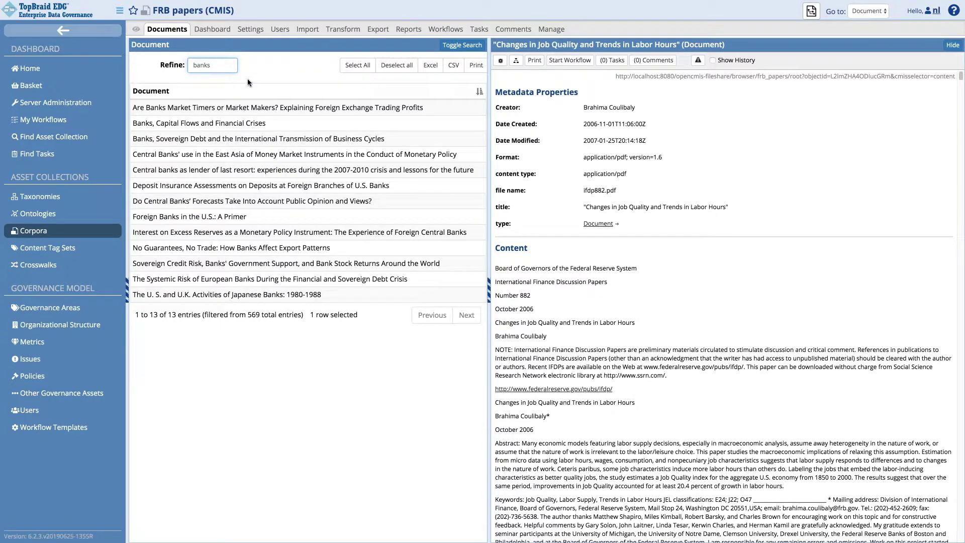
click(228, 140)
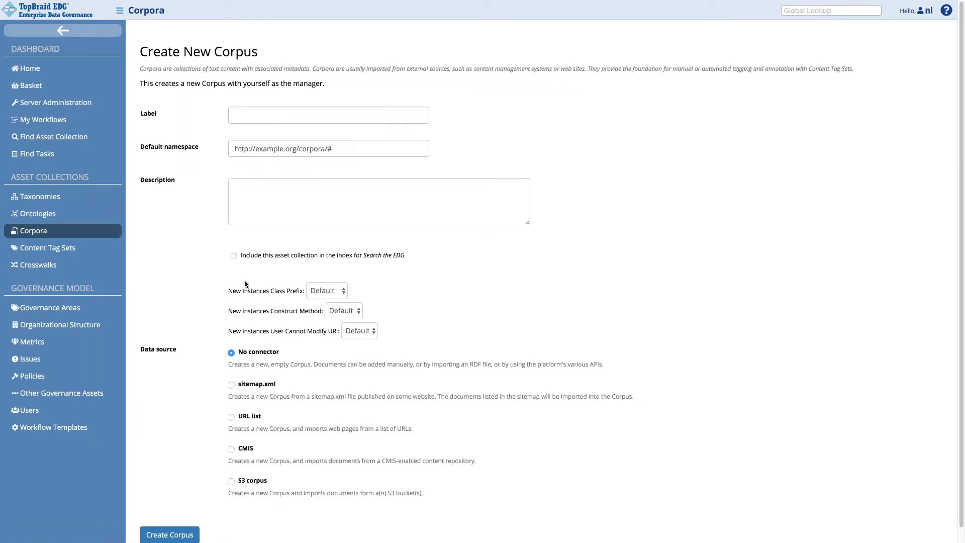
Step: Label another new corpus "FRB Full Papers (S3)" with S3 corpus as data source, and continue to the bucket settings
click(243, 115)
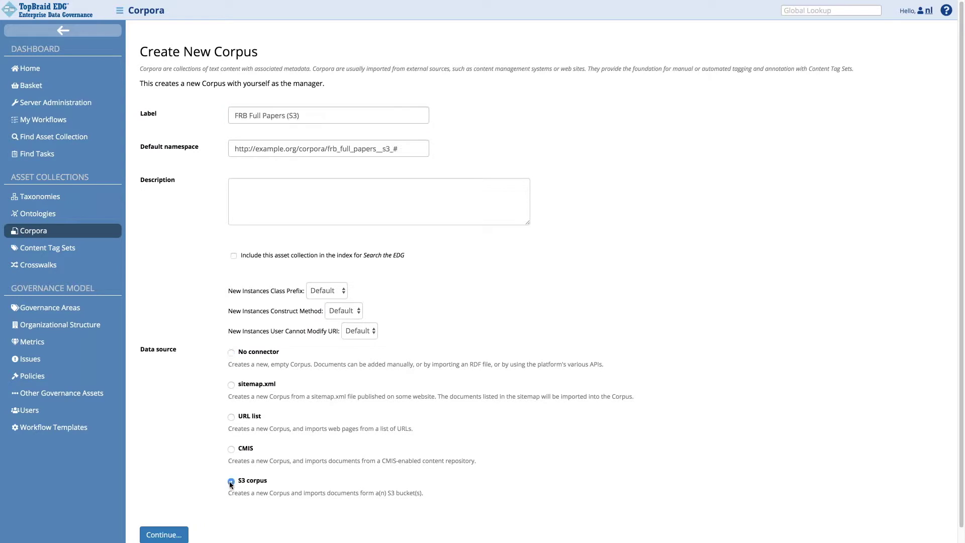
scroll(219, 448, down, 1)
click(187, 521)
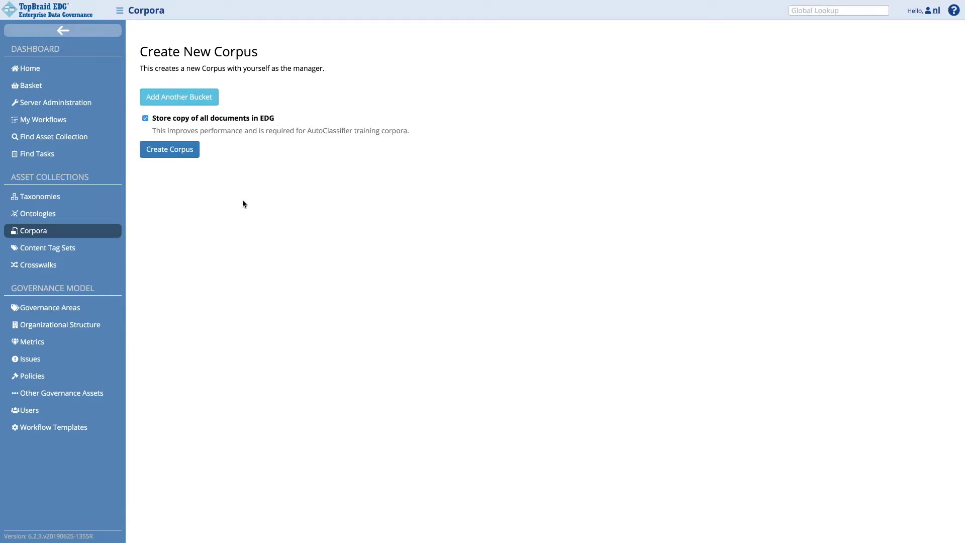
Step: Create the corpus from bucket nl-ac-frb-papers in region eu-west-1, using Credentials authentication with the S3 ID and key
click(178, 97)
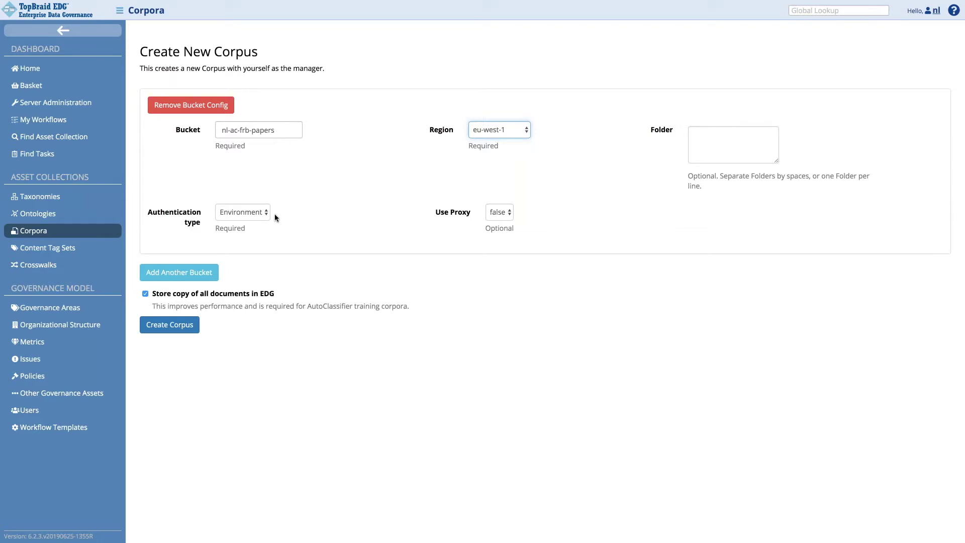
click(262, 215)
click(263, 221)
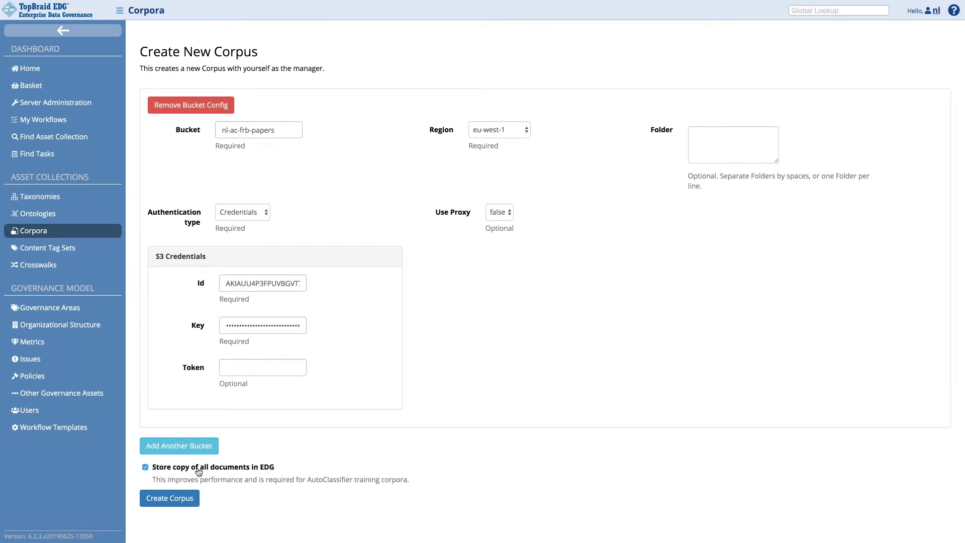
click(157, 498)
click(446, 275)
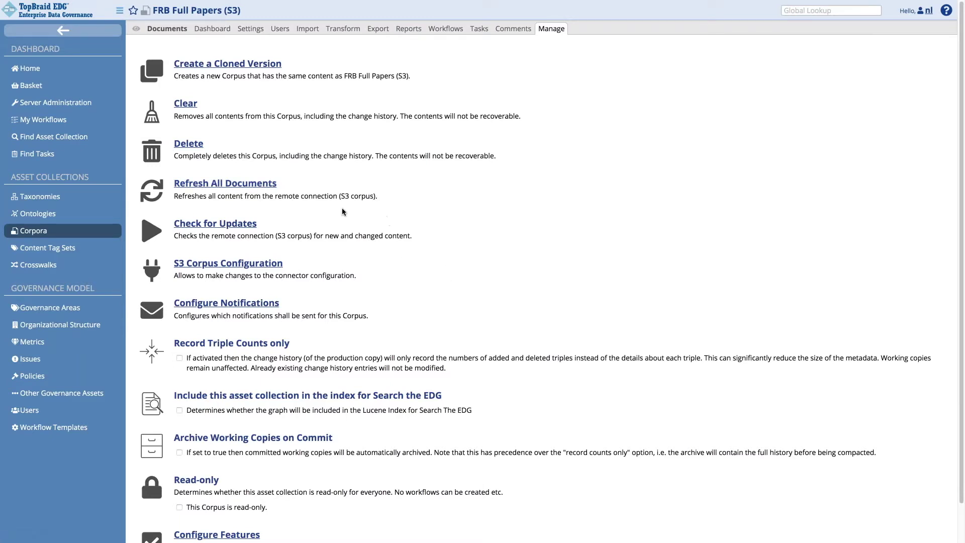
Step: Refresh all documents of the FRB Full Papers (S3) corpus from the bucket and show its document list
click(246, 184)
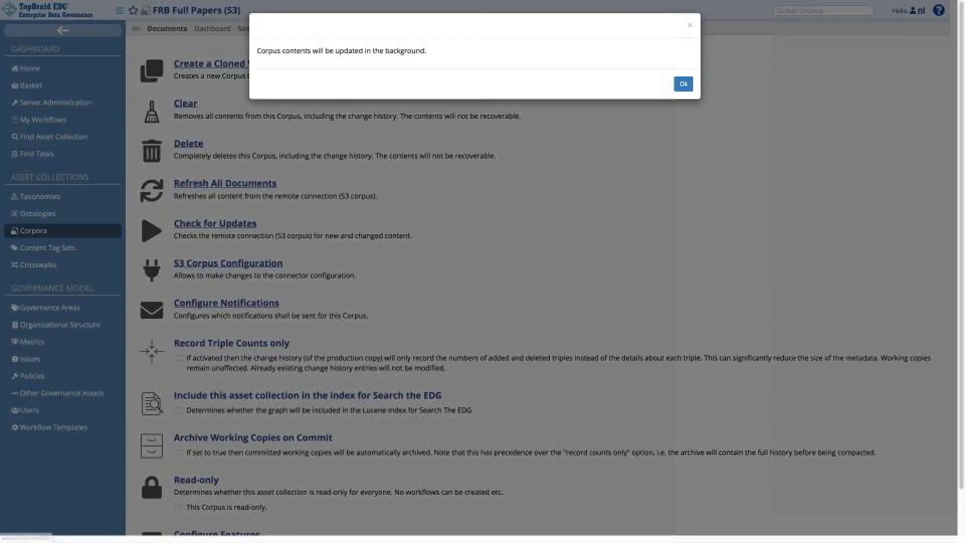
click(494, 225)
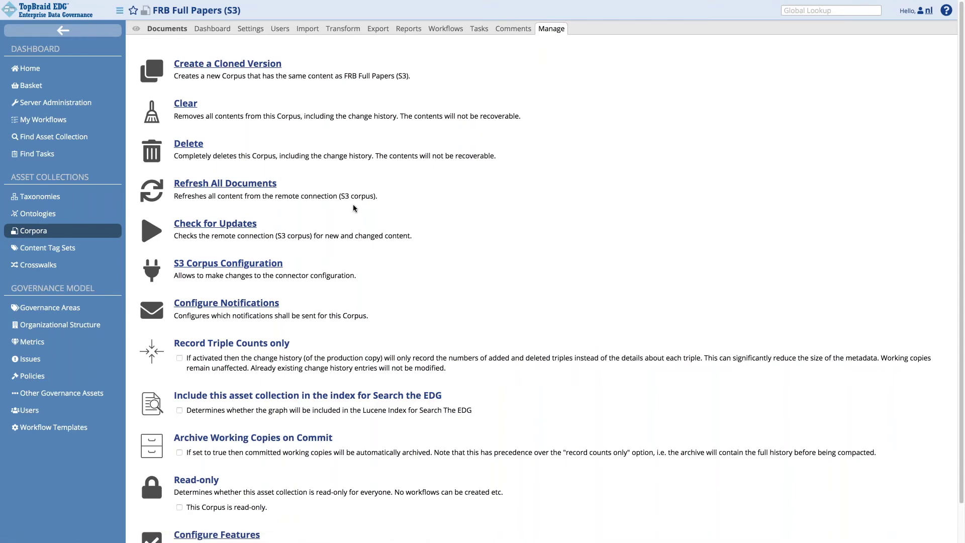
click(164, 31)
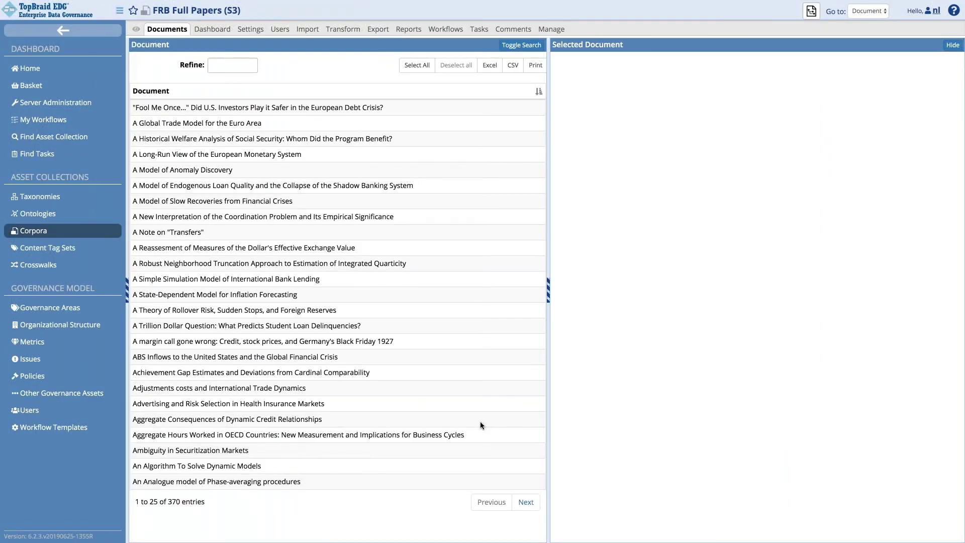
Step: Filter the S3 documents by "banks", view "Banks, Sovereign Debt and the International Transmission of Business Cycles", and return to the corpora list
click(227, 66)
text(banks)
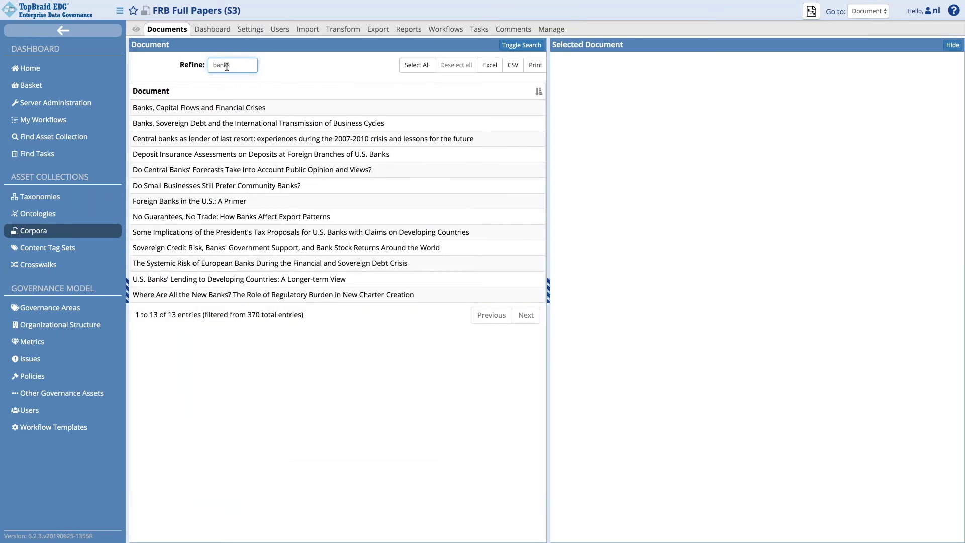
click(270, 123)
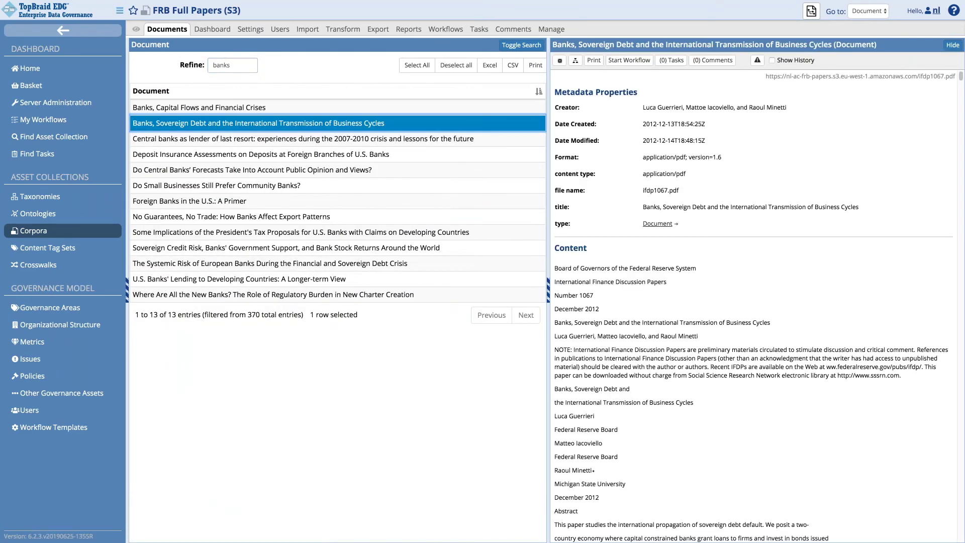
click(33, 230)
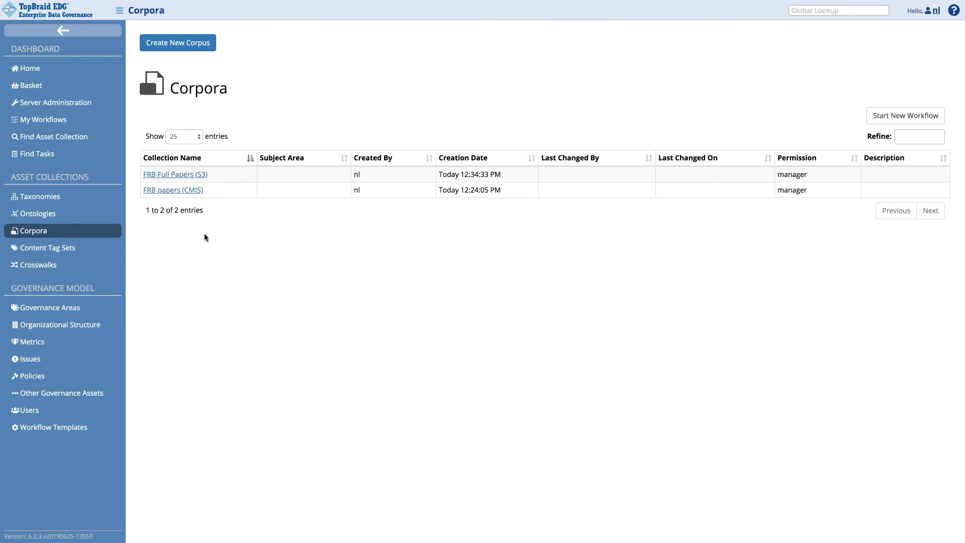